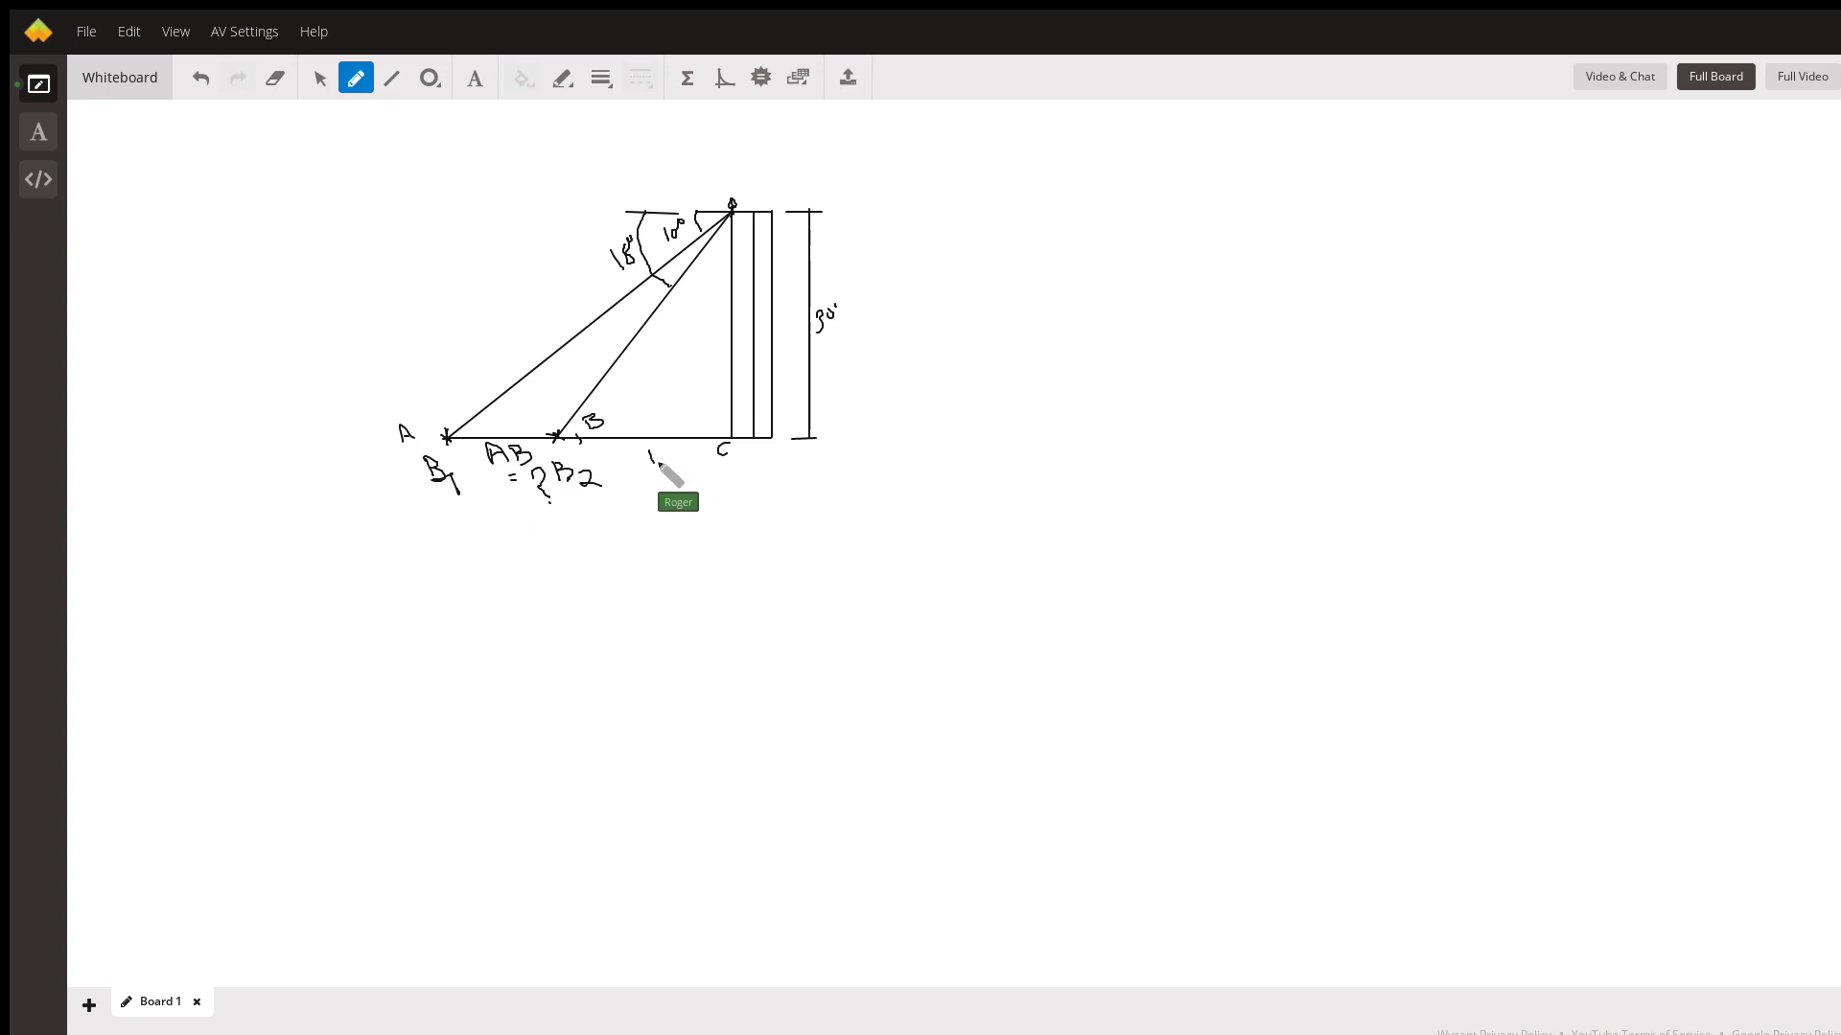
Finish the BC label under the base and label the building's top point O
{"action": "left_click_drag", "start_coordinate": [687, 451], "coordinate": [685, 461]}
{"action": "left_click_drag", "start_coordinate": [752, 194], "coordinate": [756, 192]}
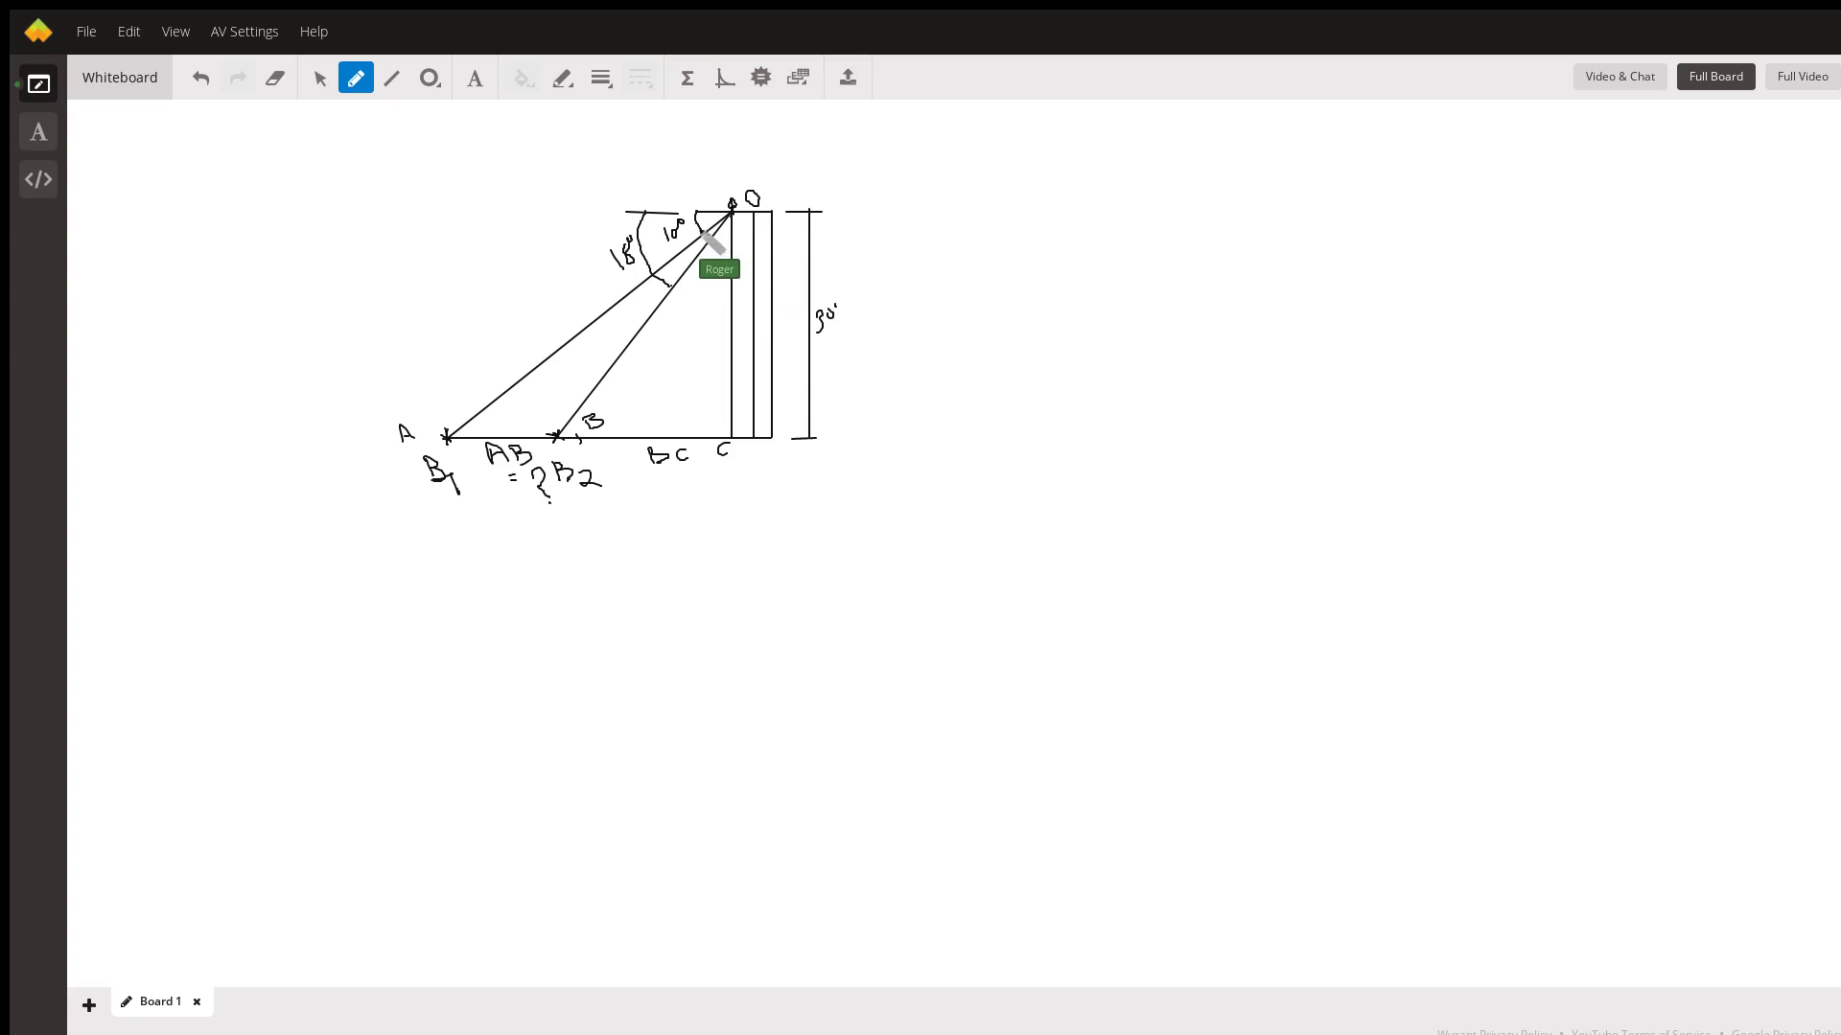
Draw the angle arc at A and erase the stray marks near the B2 label
{"action": "left_click_drag", "start_coordinate": [469, 419], "coordinate": [518, 473]}
{"action": "left_click_drag", "start_coordinate": [508, 479], "coordinate": [499, 422]}
{"action": "mouse_move", "coordinate": [523, 402]}
{"action": "left_mouse_down"}
{"action": "mouse_move", "coordinate": [524, 418]}
{"action": "mouse_move", "coordinate": [554, 387]}
{"action": "left_mouse_up"}
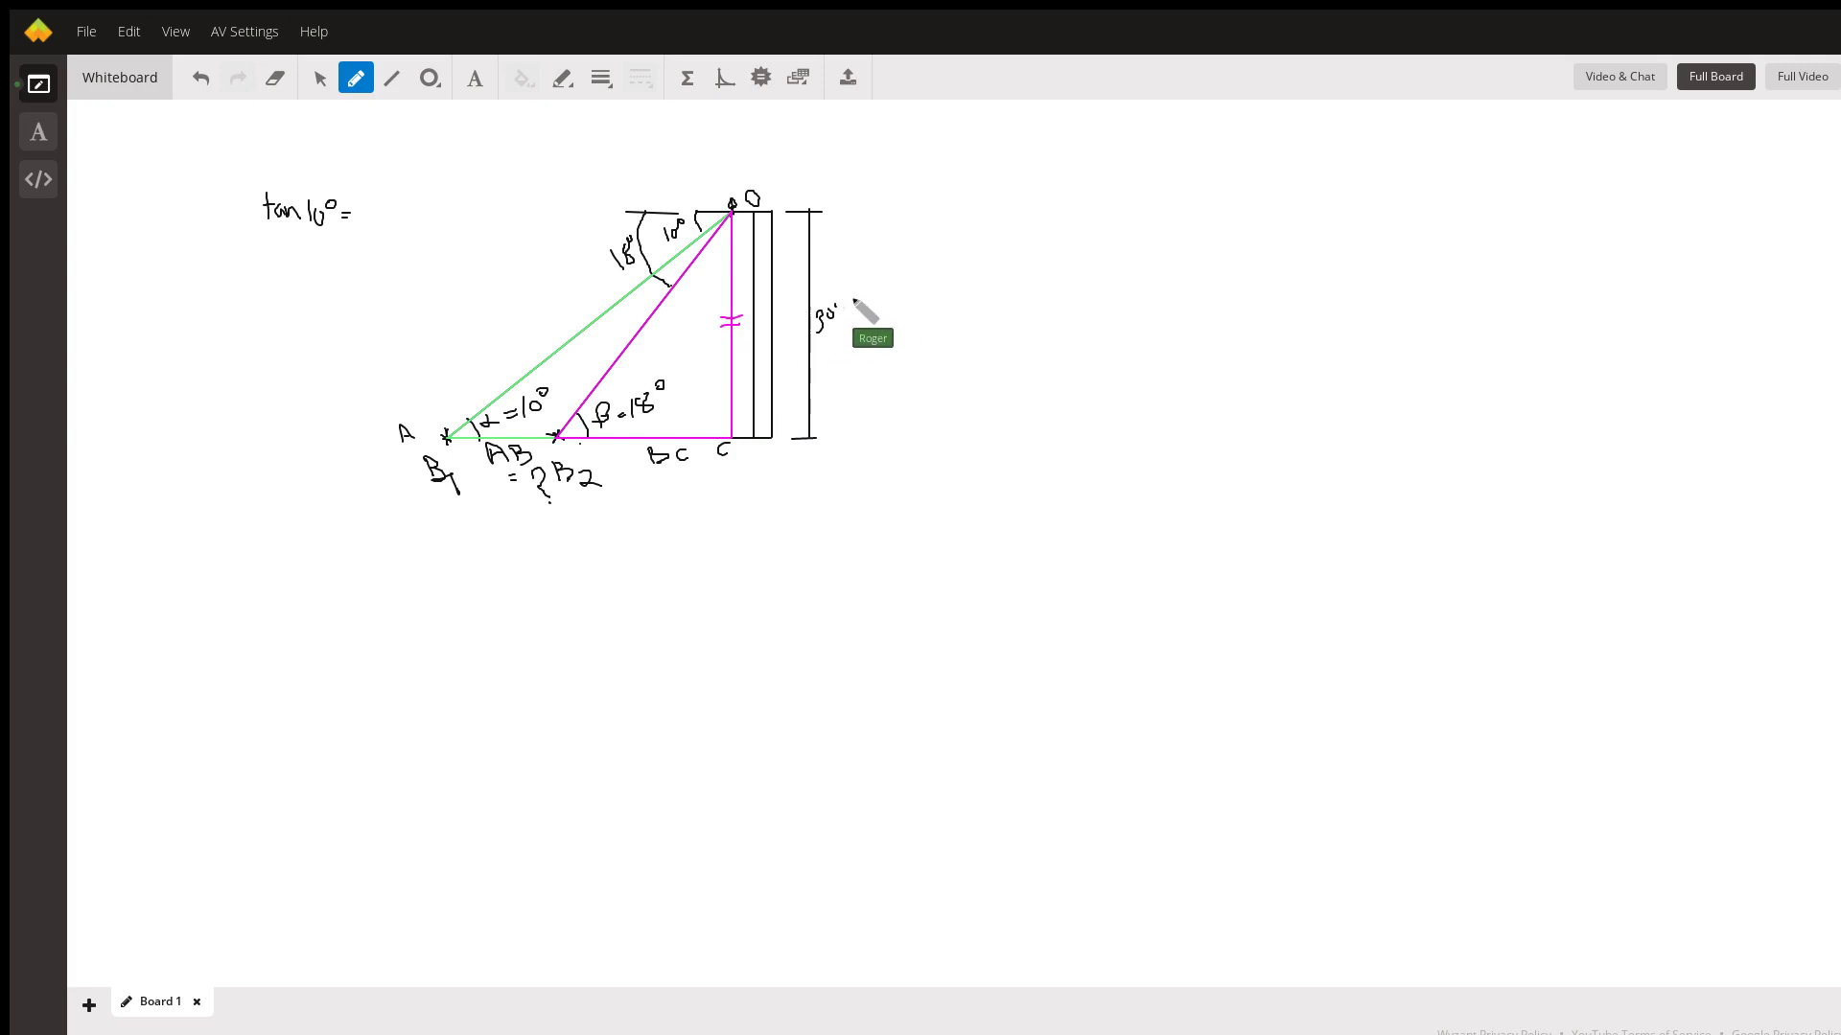
Relabel the height 30m, write tan 10° = 30m/(AB + BC), and start AB + BC =
{"action": "left_click_drag", "start_coordinate": [833, 310], "coordinate": [858, 300]}
{"action": "left_click_drag", "start_coordinate": [364, 205], "coordinate": [363, 220]}
{"action": "left_click_drag", "start_coordinate": [364, 231], "coordinate": [412, 229]}
{"action": "mouse_move", "coordinate": [384, 277]}
{"action": "left_mouse_down"}
{"action": "mouse_move", "coordinate": [365, 275]}
{"action": "mouse_move", "coordinate": [410, 276]}
{"action": "left_mouse_up"}
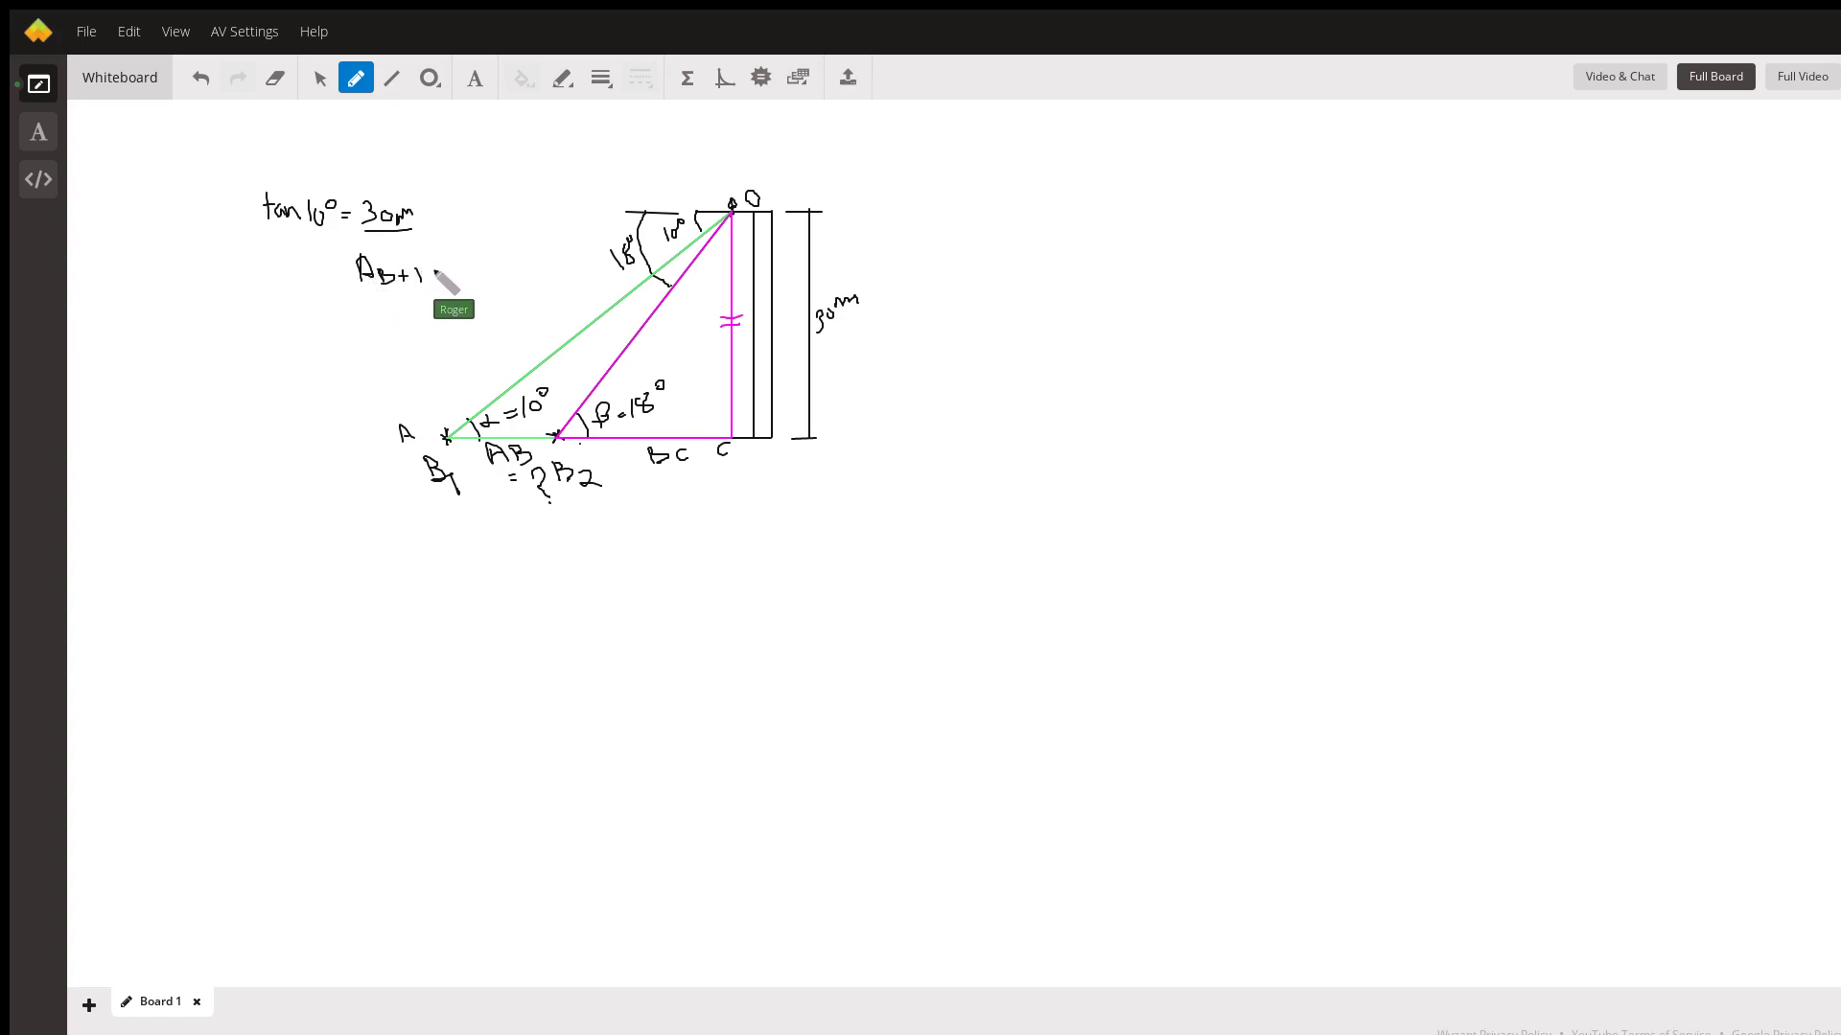
{"action": "left_click_drag", "start_coordinate": [415, 264], "coordinate": [442, 278]}
{"action": "mouse_move", "coordinate": [150, 356]}
{"action": "left_mouse_down"}
{"action": "mouse_move", "coordinate": [154, 339]}
{"action": "mouse_move", "coordinate": [274, 354]}
{"action": "left_mouse_up"}
{"action": "left_click_drag", "start_coordinate": [267, 358], "coordinate": [274, 359]}
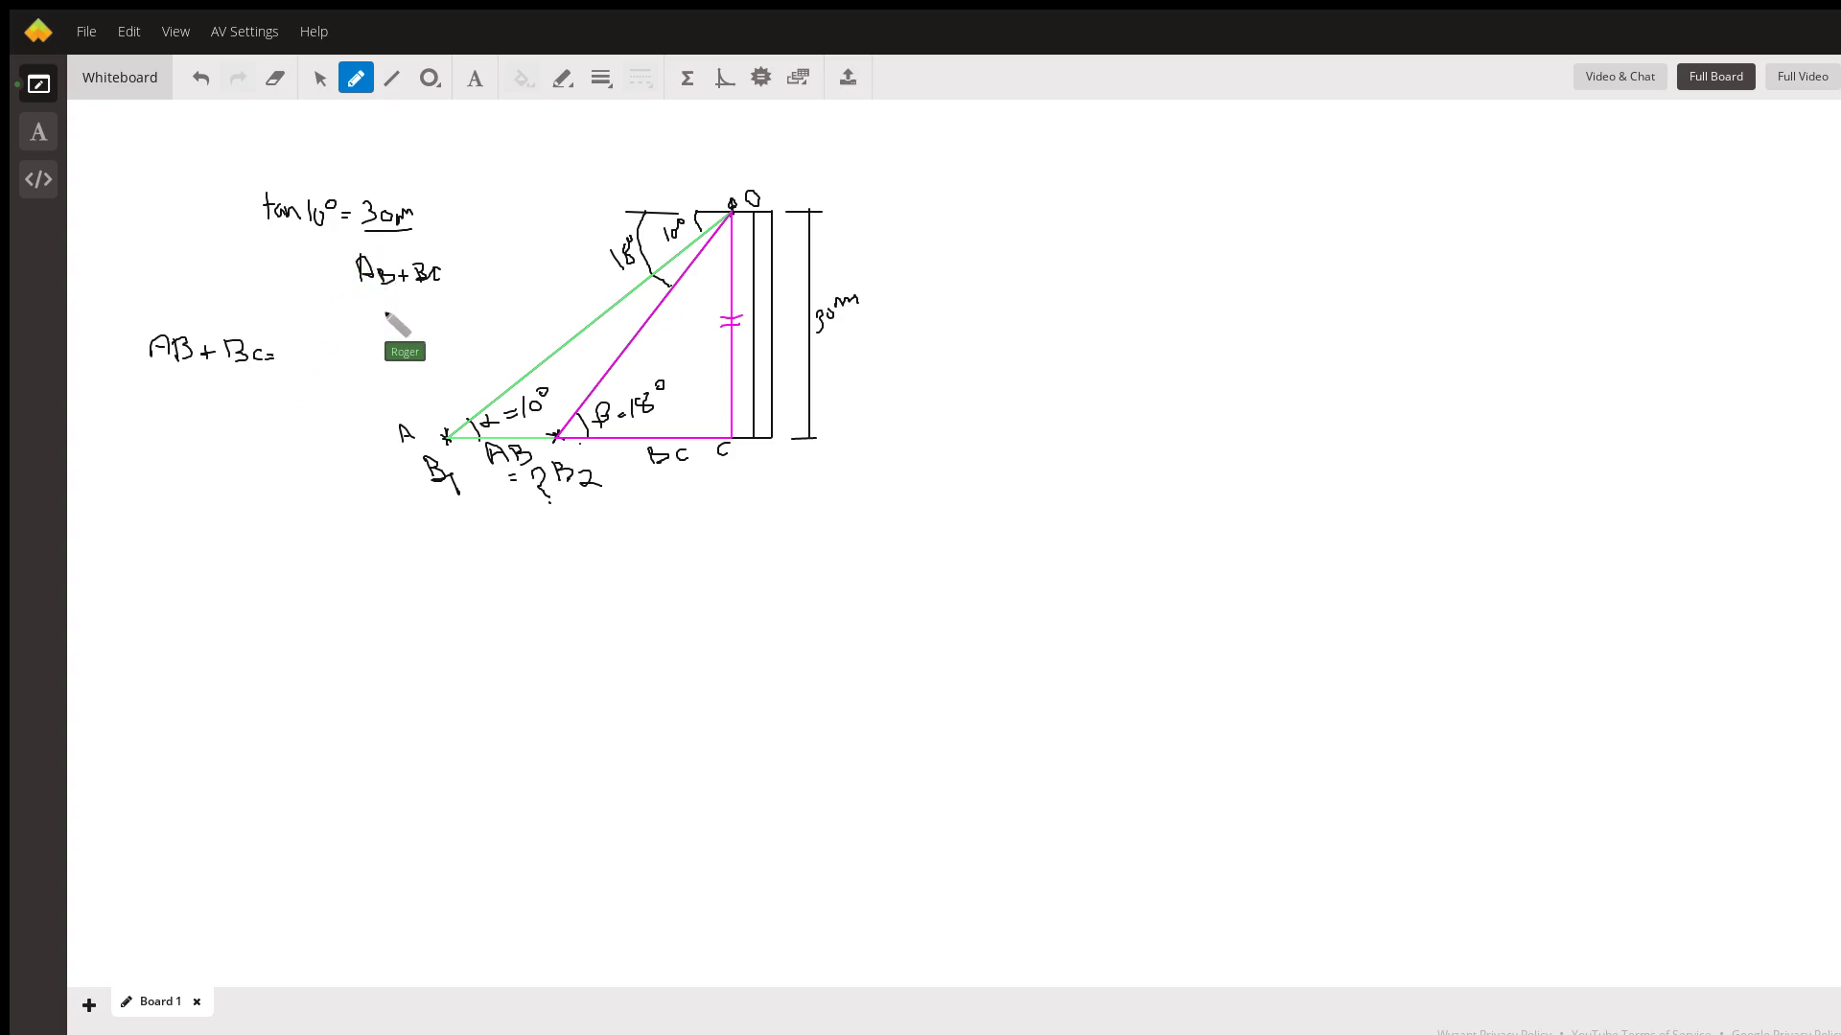
Solve AB + BC as 30m / tan 10° = 170.1m
{"action": "mouse_move", "coordinate": [294, 340]}
{"action": "left_mouse_down"}
{"action": "mouse_move", "coordinate": [295, 362]}
{"action": "mouse_move", "coordinate": [357, 353]}
{"action": "mouse_move", "coordinate": [308, 386]}
{"action": "mouse_move", "coordinate": [354, 390]}
{"action": "left_mouse_up"}
{"action": "left_click_drag", "start_coordinate": [370, 357], "coordinate": [385, 361]}
{"action": "left_click_drag", "start_coordinate": [397, 351], "coordinate": [398, 370]}
{"action": "key", "text": "ctrl+z"}
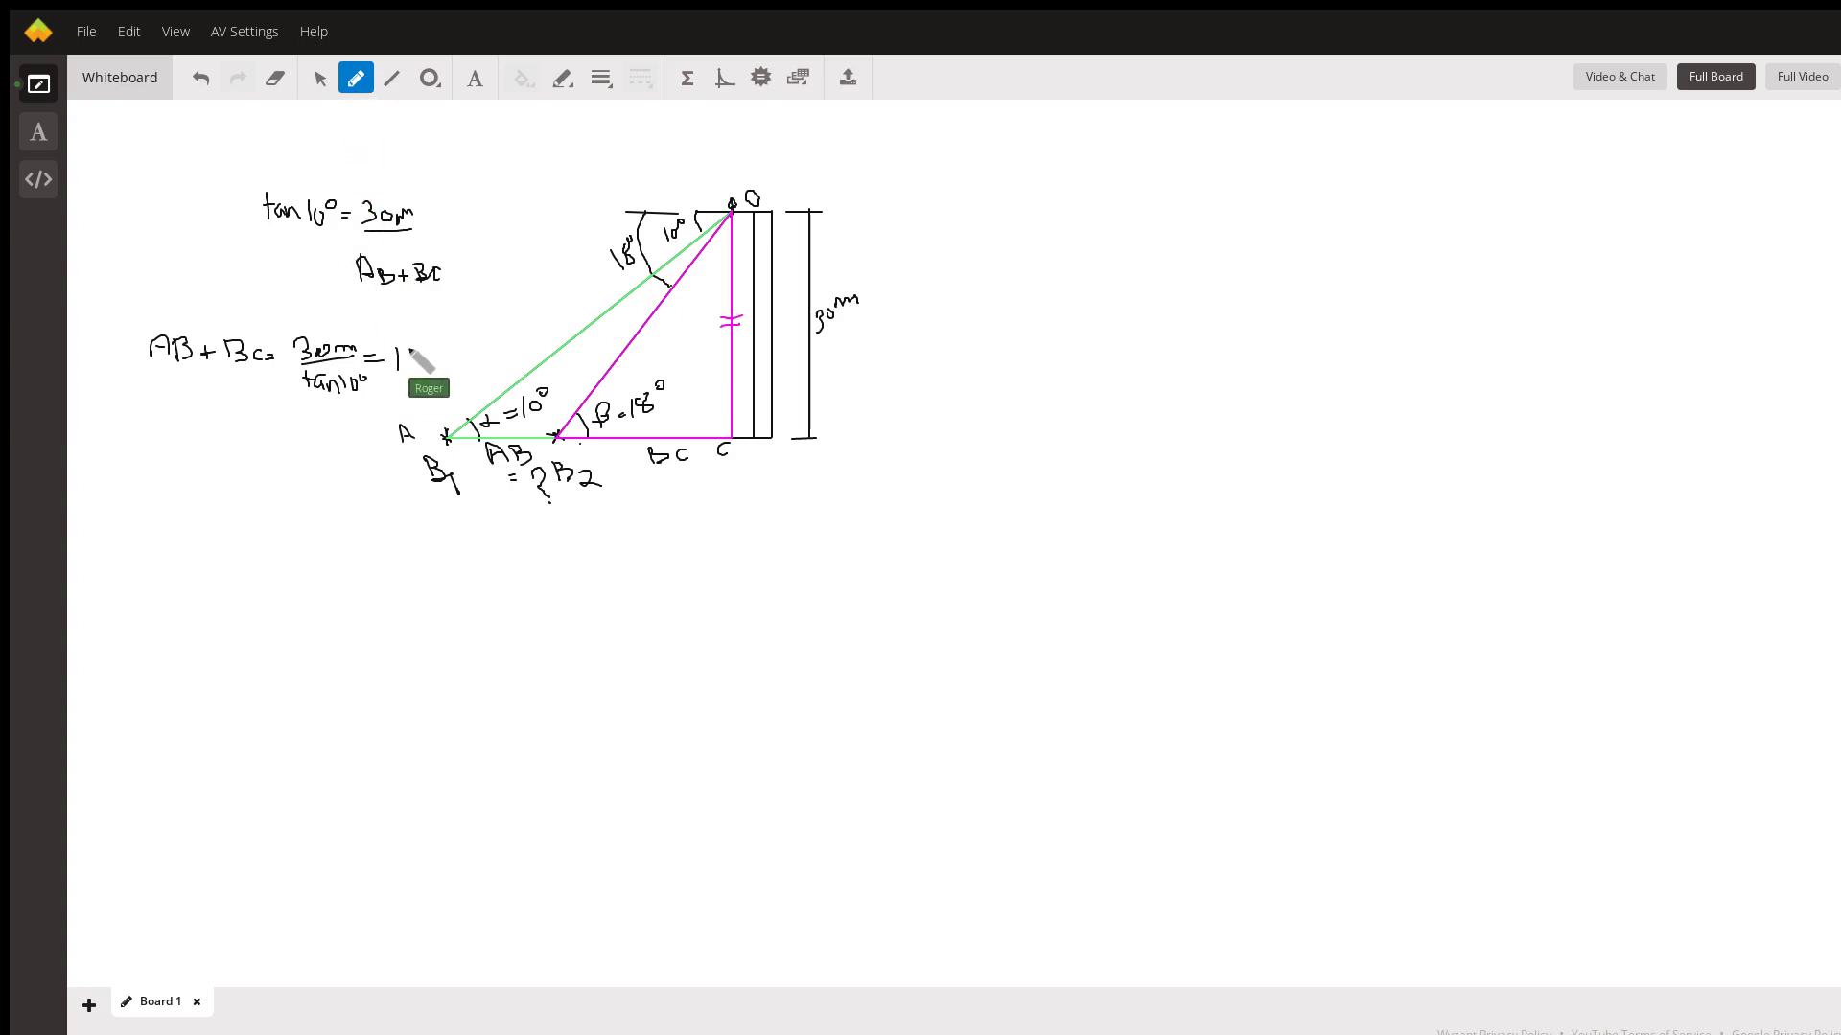
{"action": "left_click_drag", "start_coordinate": [403, 349], "coordinate": [446, 367]}
{"action": "left_click", "coordinate": [438, 362]}
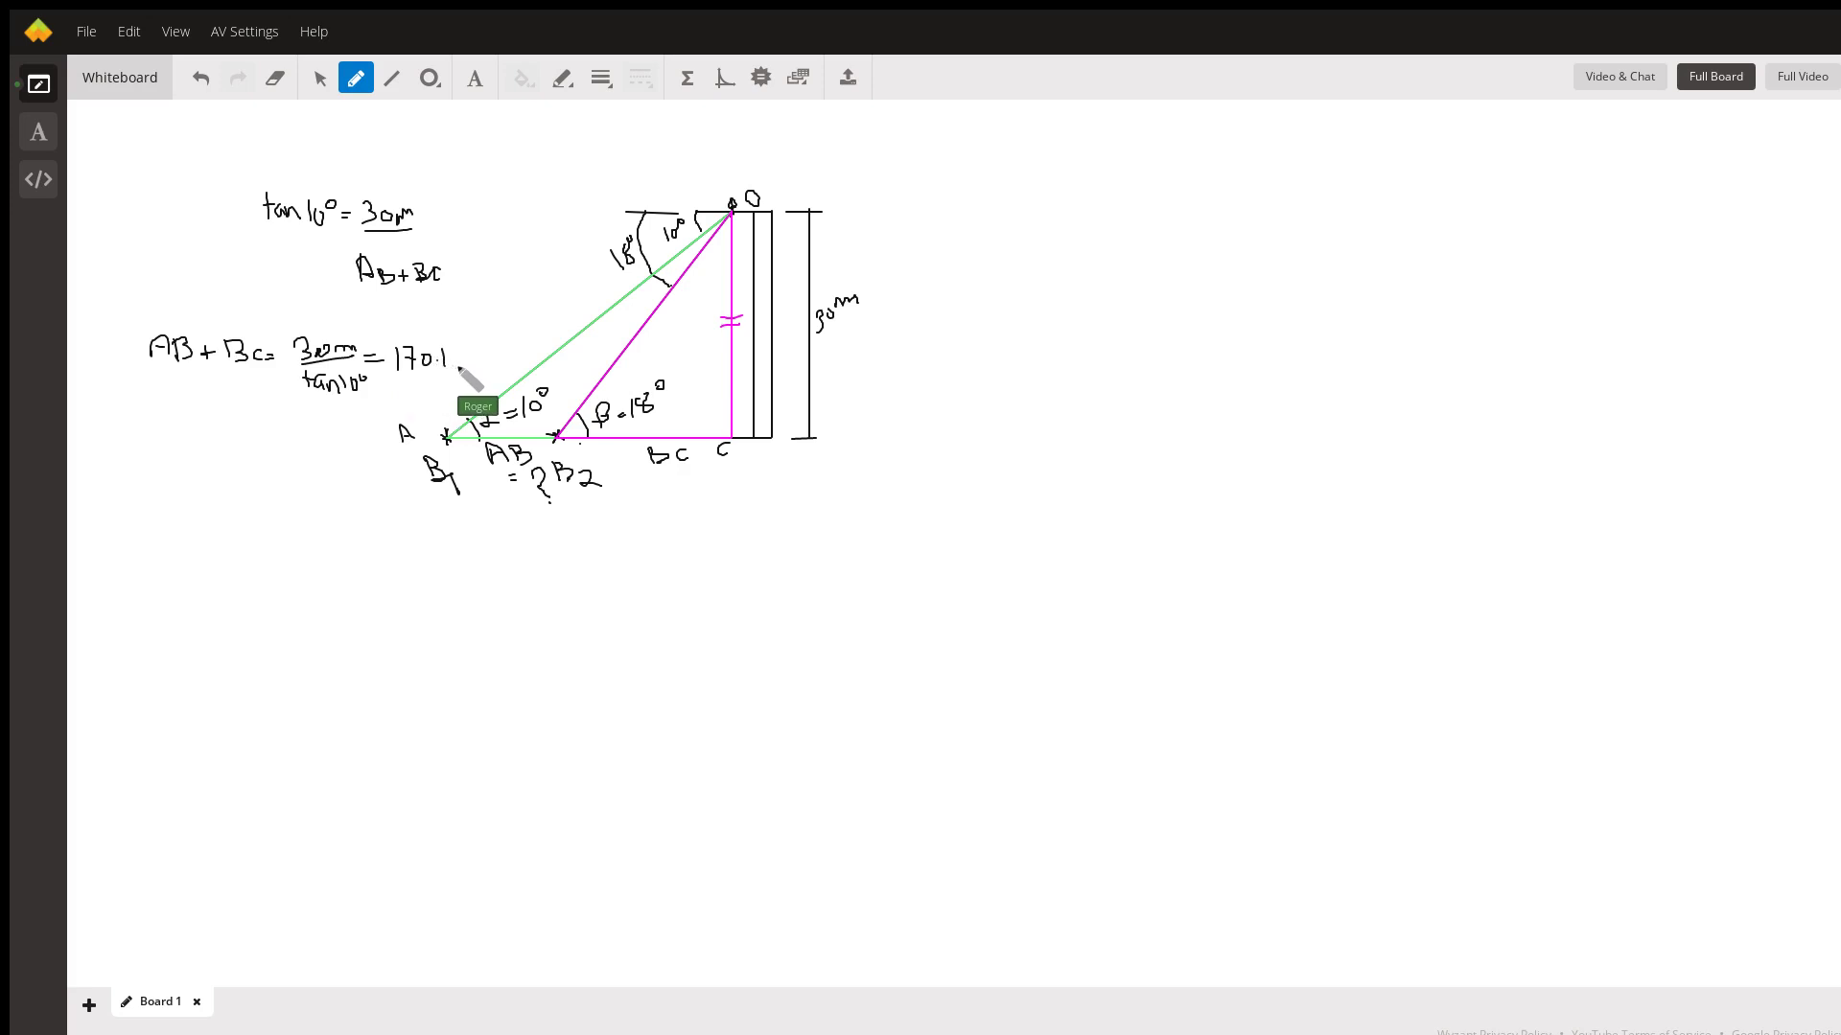
{"action": "left_click_drag", "start_coordinate": [450, 360], "coordinate": [475, 367]}
Erase the extra unit letters after 170.1m and return to the pen
{"action": "left_click", "coordinate": [275, 78]}
{"action": "mouse_move", "coordinate": [515, 369]}
{"action": "left_mouse_down"}
{"action": "mouse_move", "coordinate": [457, 361]}
{"action": "mouse_move", "coordinate": [476, 359]}
{"action": "left_mouse_up"}
{"action": "left_click", "coordinate": [355, 78]}
Retouch the B2 and C labels, then write BC = 30m / tan 18° on a new line
{"action": "left_click_drag", "start_coordinate": [580, 470], "coordinate": [602, 487]}
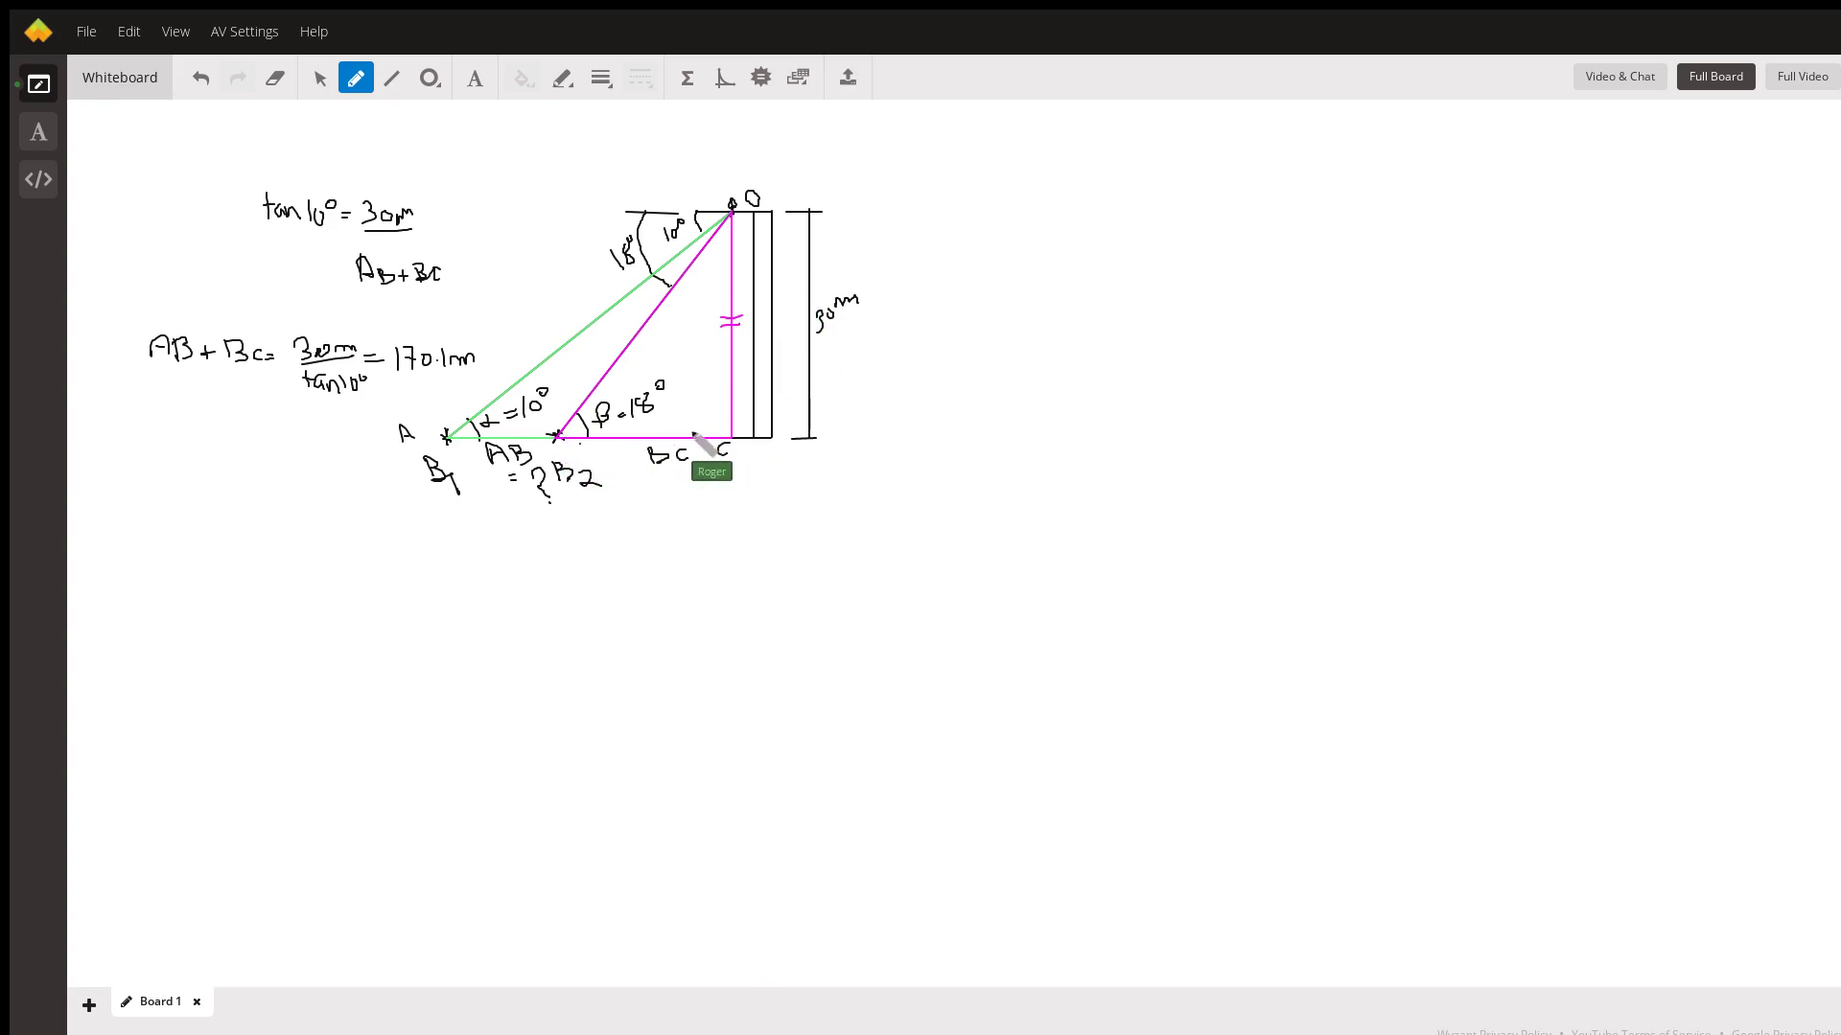
{"action": "left_click_drag", "start_coordinate": [727, 445], "coordinate": [726, 456]}
{"action": "mouse_move", "coordinate": [169, 418]}
{"action": "left_mouse_down"}
{"action": "mouse_move", "coordinate": [171, 439]}
{"action": "mouse_move", "coordinate": [235, 444]}
{"action": "left_mouse_up"}
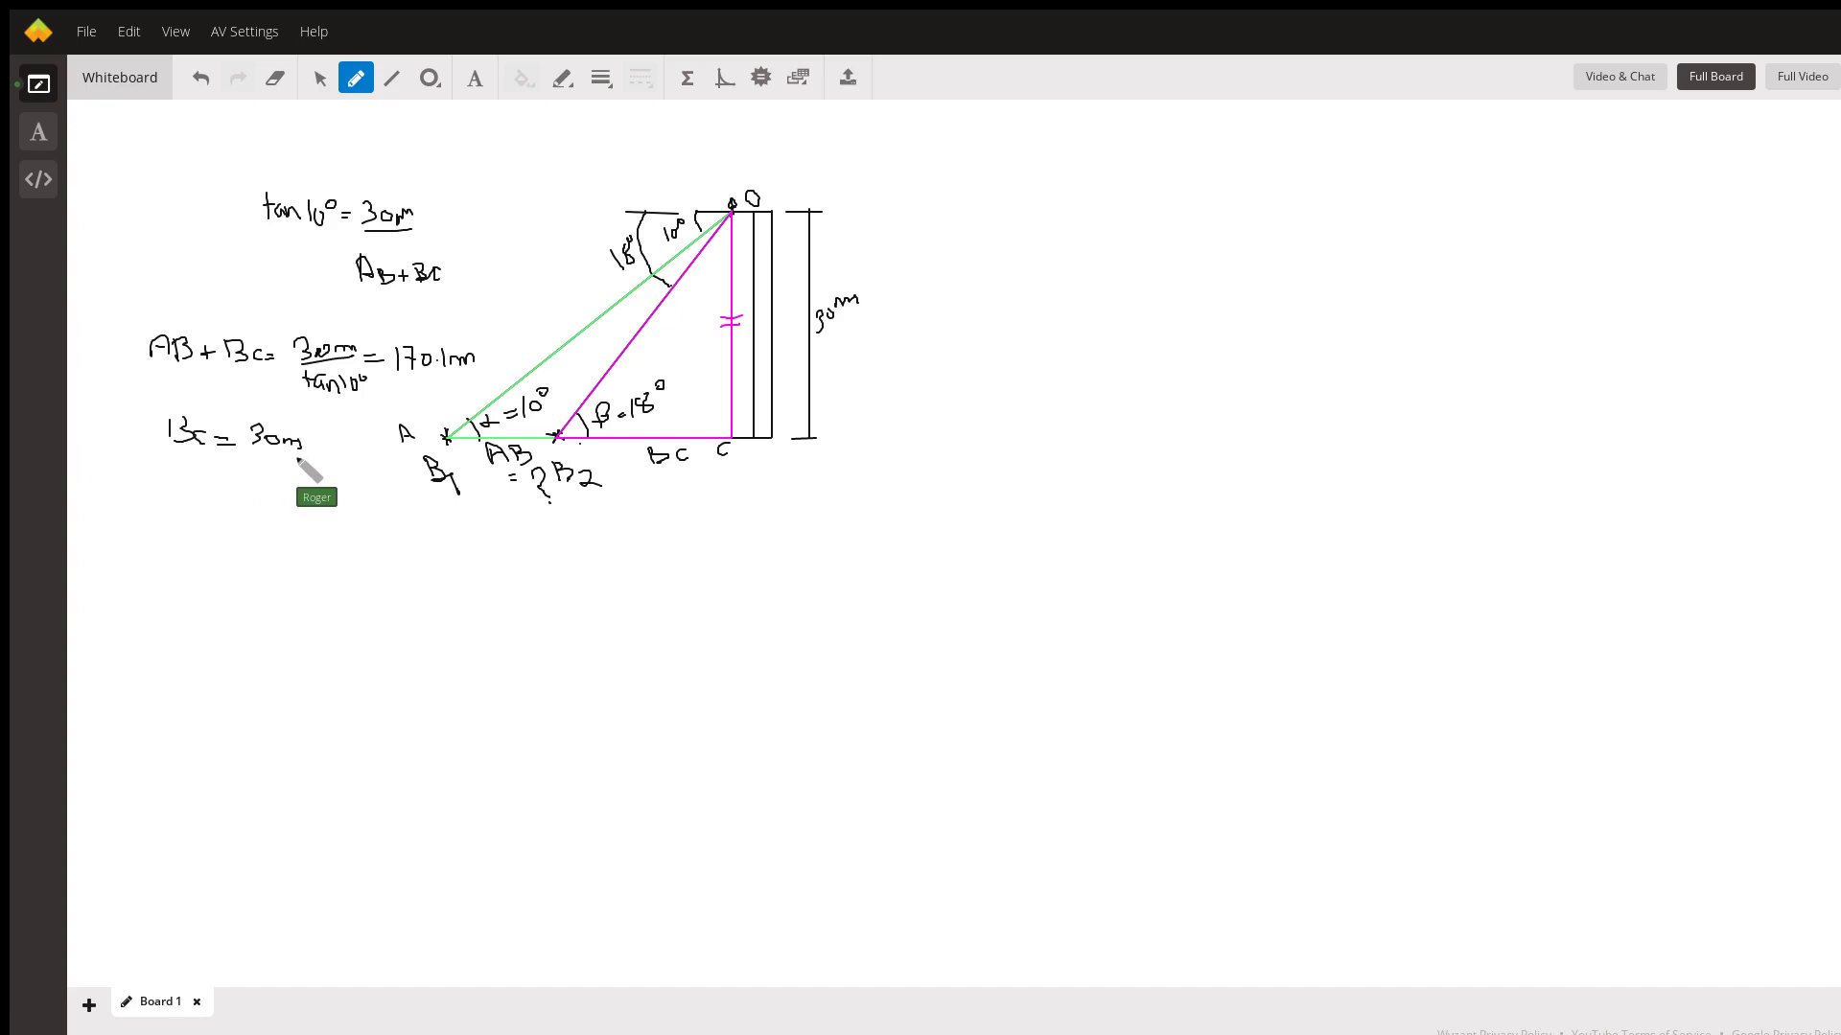
{"action": "left_click_drag", "start_coordinate": [253, 456], "coordinate": [303, 457]}
{"action": "left_click_drag", "start_coordinate": [242, 481], "coordinate": [260, 480]}
{"action": "mouse_move", "coordinate": [250, 473]}
{"action": "left_mouse_down"}
{"action": "mouse_move", "coordinate": [291, 488]}
{"action": "mouse_move", "coordinate": [322, 459]}
{"action": "left_mouse_up"}
Complete the 42.3m result, fix the BC label, mark B1, and begin the AB + equation
{"action": "left_click", "coordinate": [363, 457]}
{"action": "left_click_drag", "start_coordinate": [384, 465], "coordinate": [401, 460]}
{"action": "left_click_drag", "start_coordinate": [170, 418], "coordinate": [176, 439]}
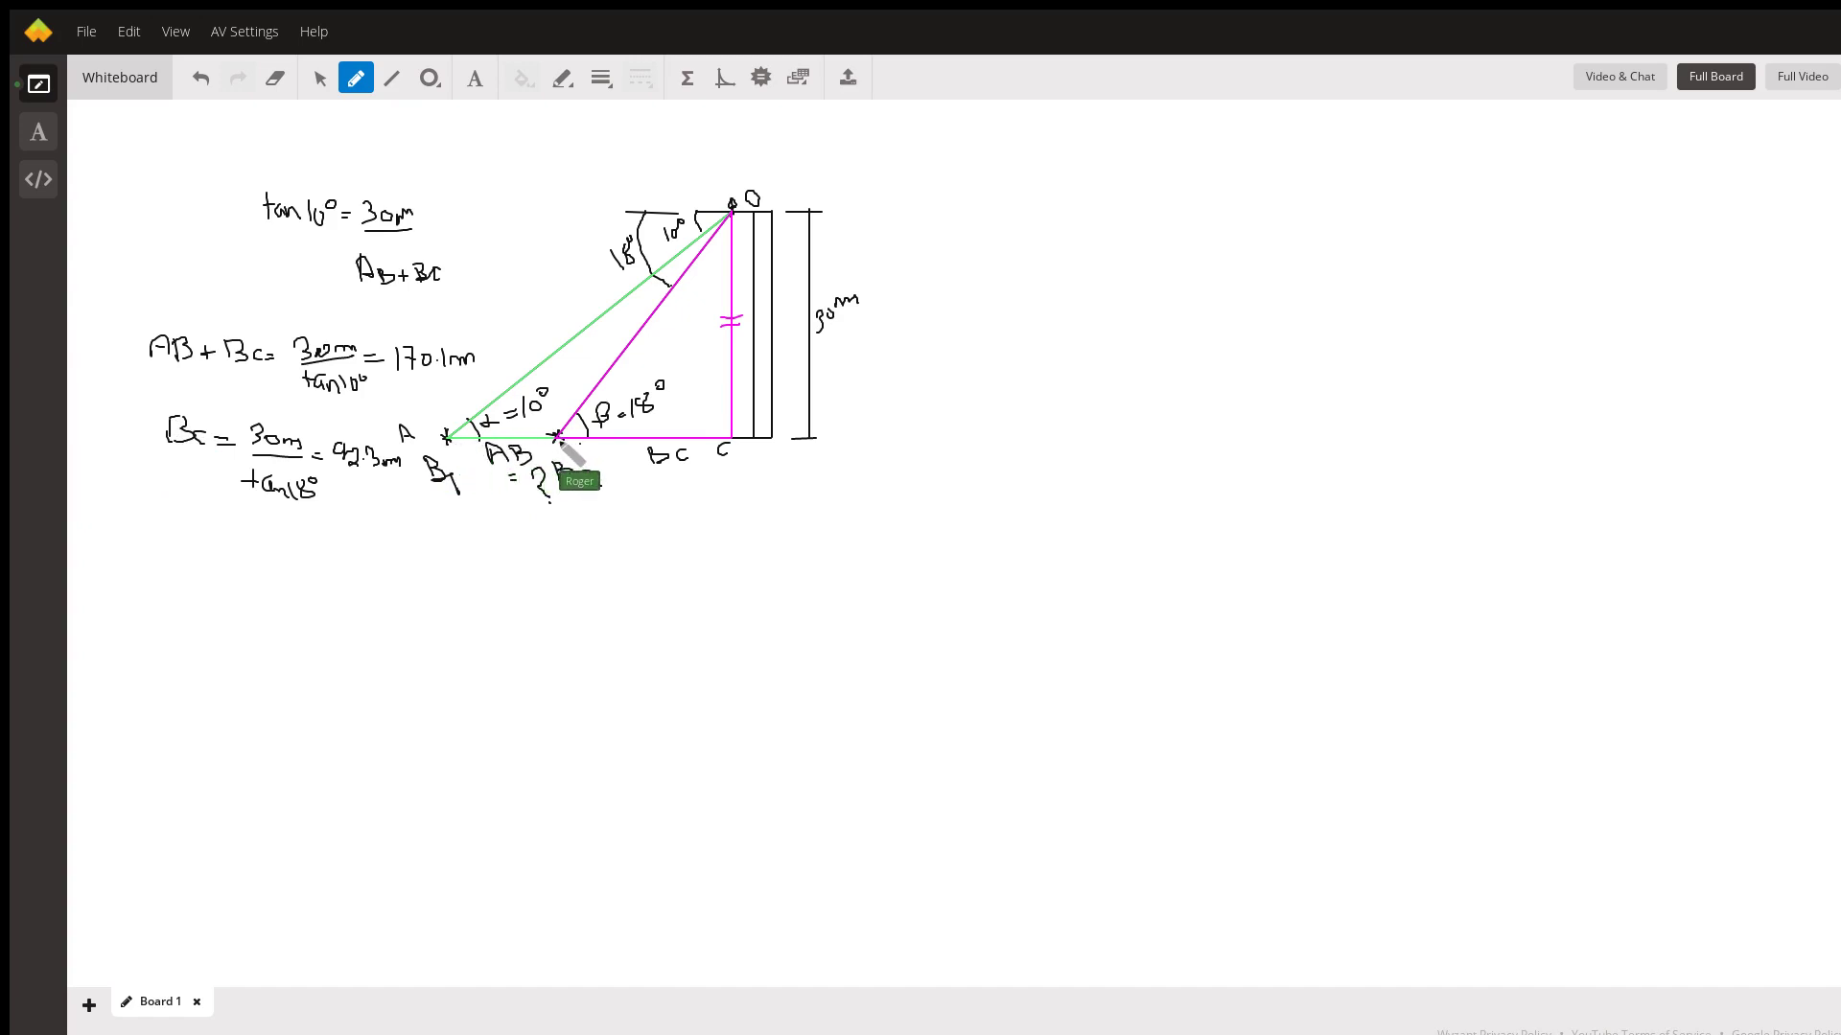
{"action": "left_click_drag", "start_coordinate": [444, 452], "coordinate": [446, 466]}
{"action": "mouse_move", "coordinate": [761, 489]}
{"action": "left_mouse_down"}
{"action": "mouse_move", "coordinate": [788, 519]}
{"action": "mouse_move", "coordinate": [836, 500]}
{"action": "mouse_move", "coordinate": [837, 522]}
{"action": "mouse_move", "coordinate": [912, 522]}
{"action": "left_mouse_up"}
Complete AB + BC = AC and write AB = AC − BC on the line below
{"action": "left_click_drag", "start_coordinate": [935, 509], "coordinate": [936, 520]}
{"action": "left_click_drag", "start_coordinate": [775, 563], "coordinate": [788, 557]}
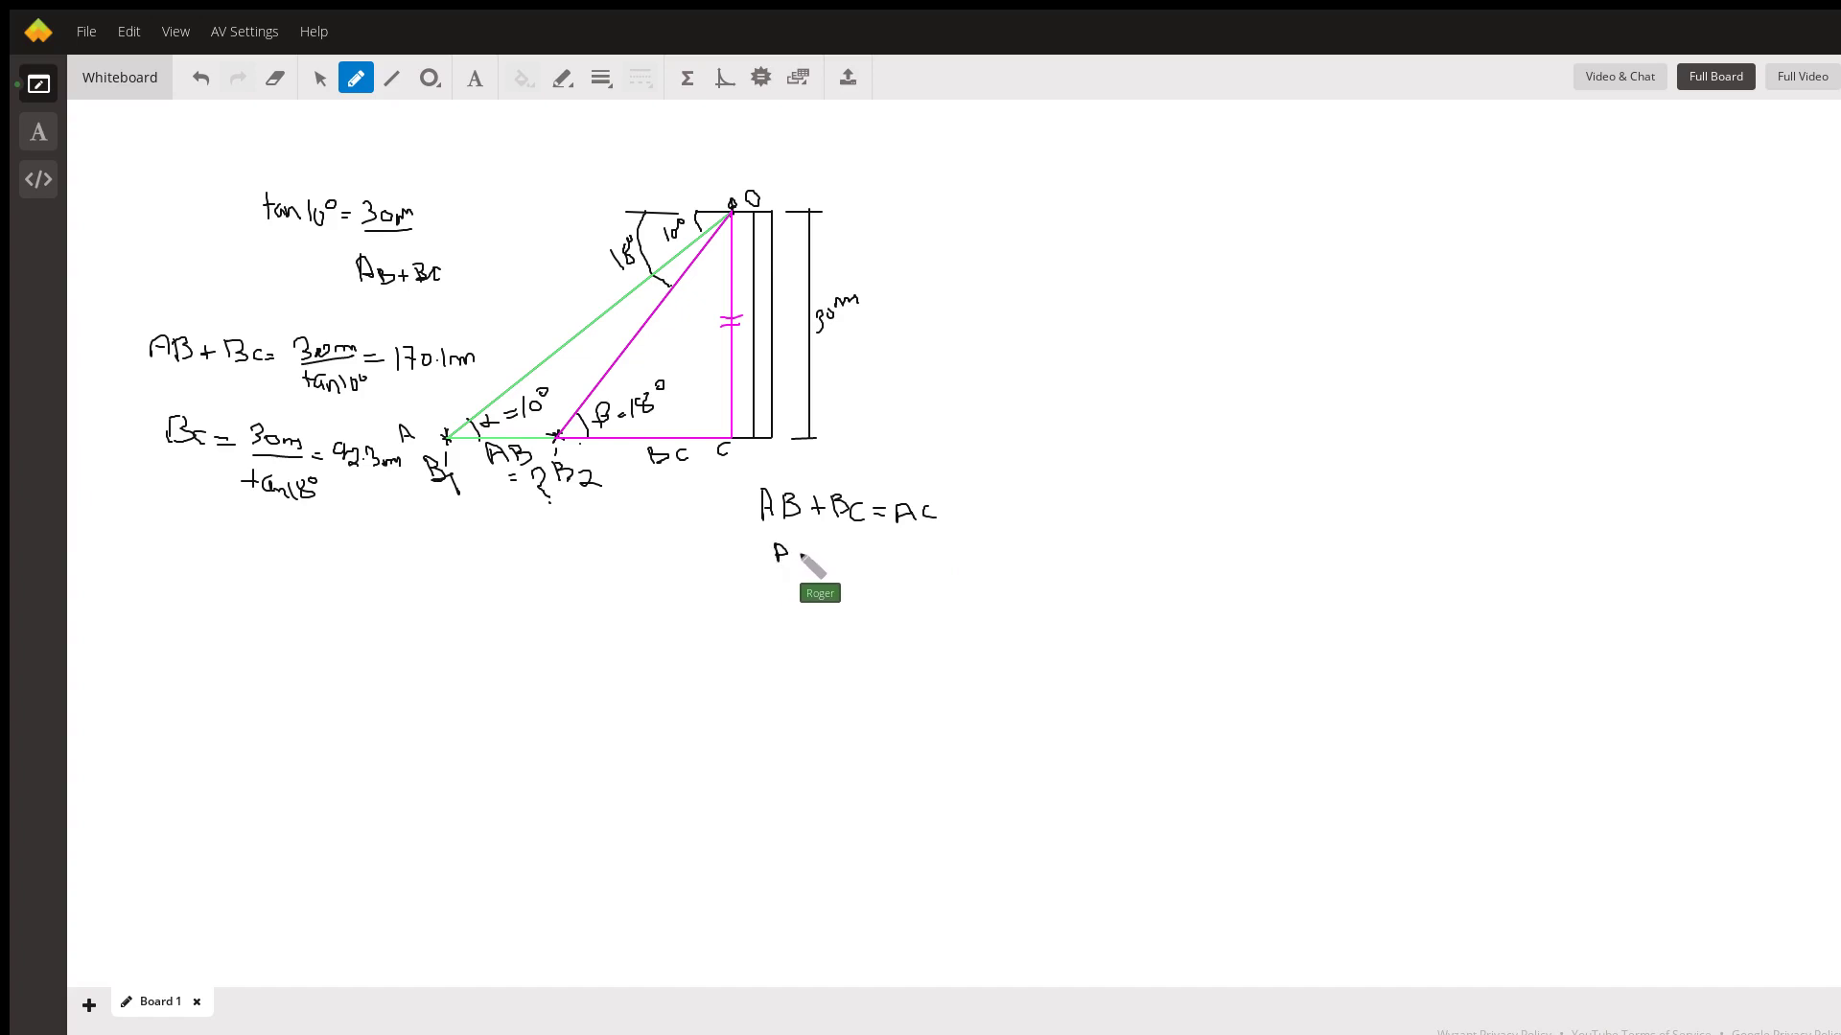
{"action": "left_click_drag", "start_coordinate": [808, 559], "coordinate": [949, 560]}
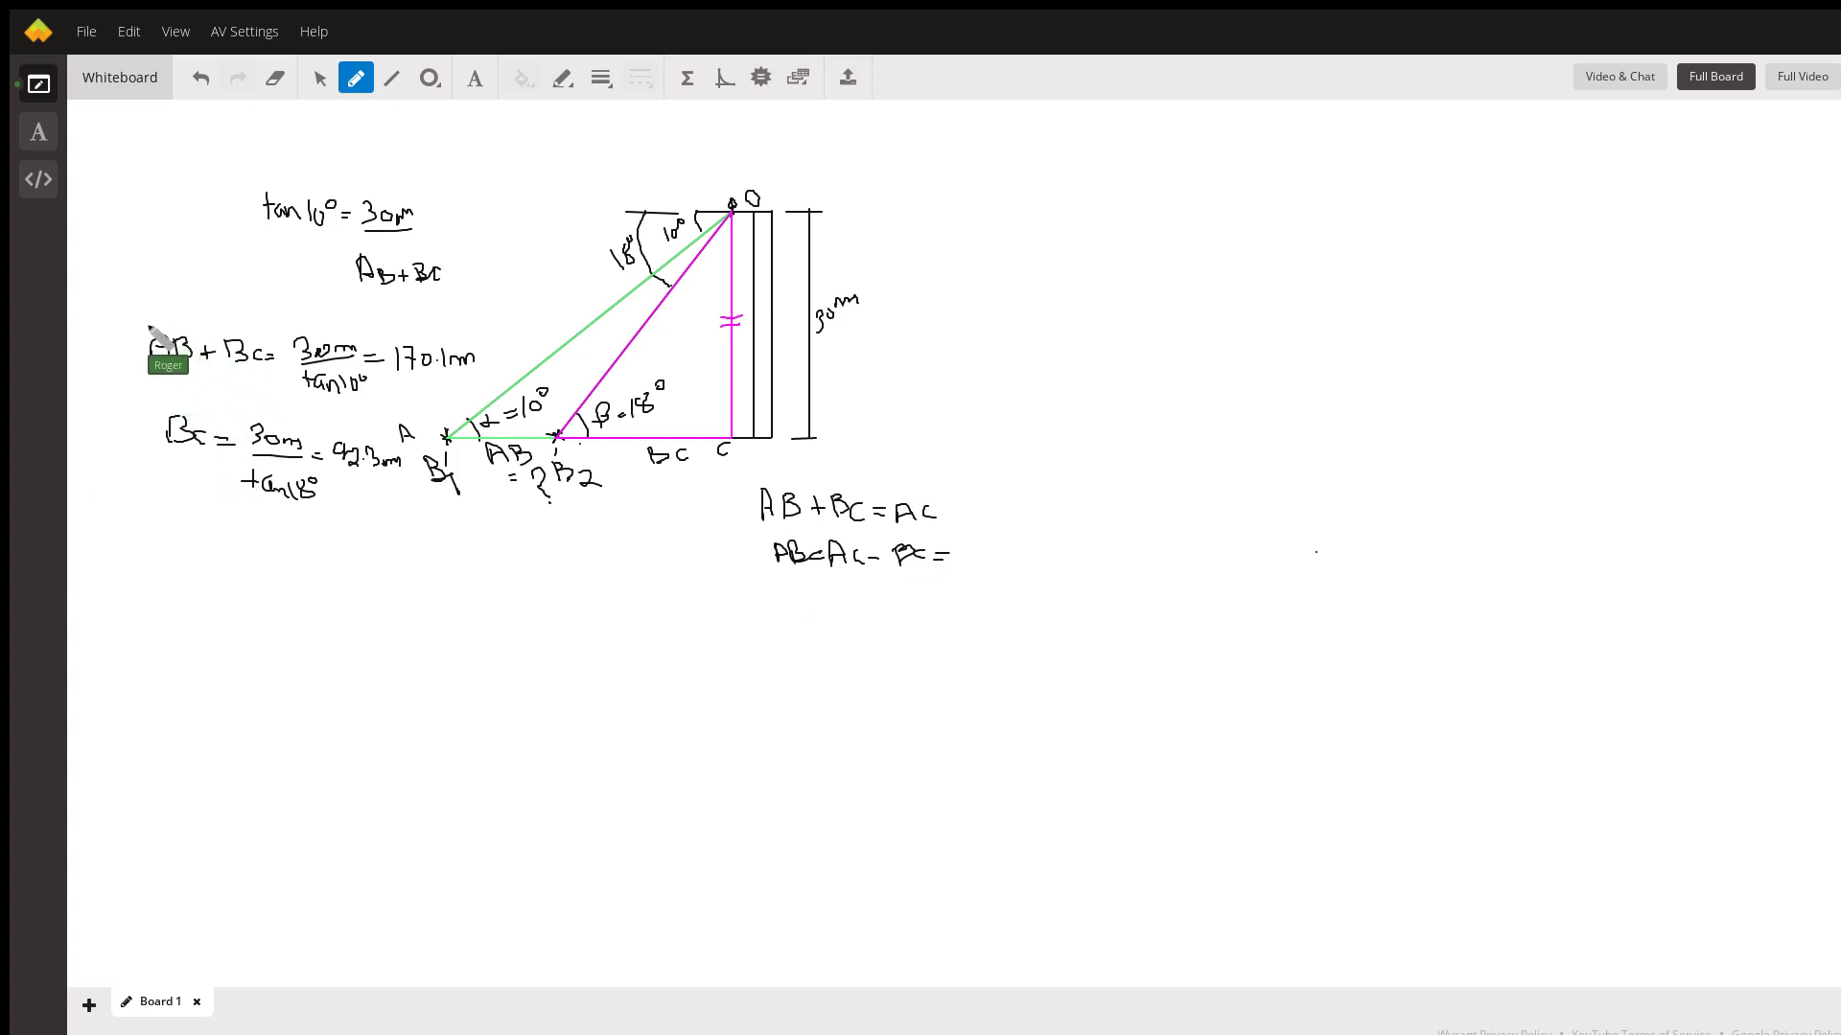
Brace AB + BC as AC and substitute values: AB = AC − BC = 170.1m − 42.3m
{"action": "mouse_move", "coordinate": [135, 325]}
{"action": "left_mouse_down"}
{"action": "mouse_move", "coordinate": [251, 330]}
{"action": "mouse_move", "coordinate": [206, 311]}
{"action": "left_mouse_up"}
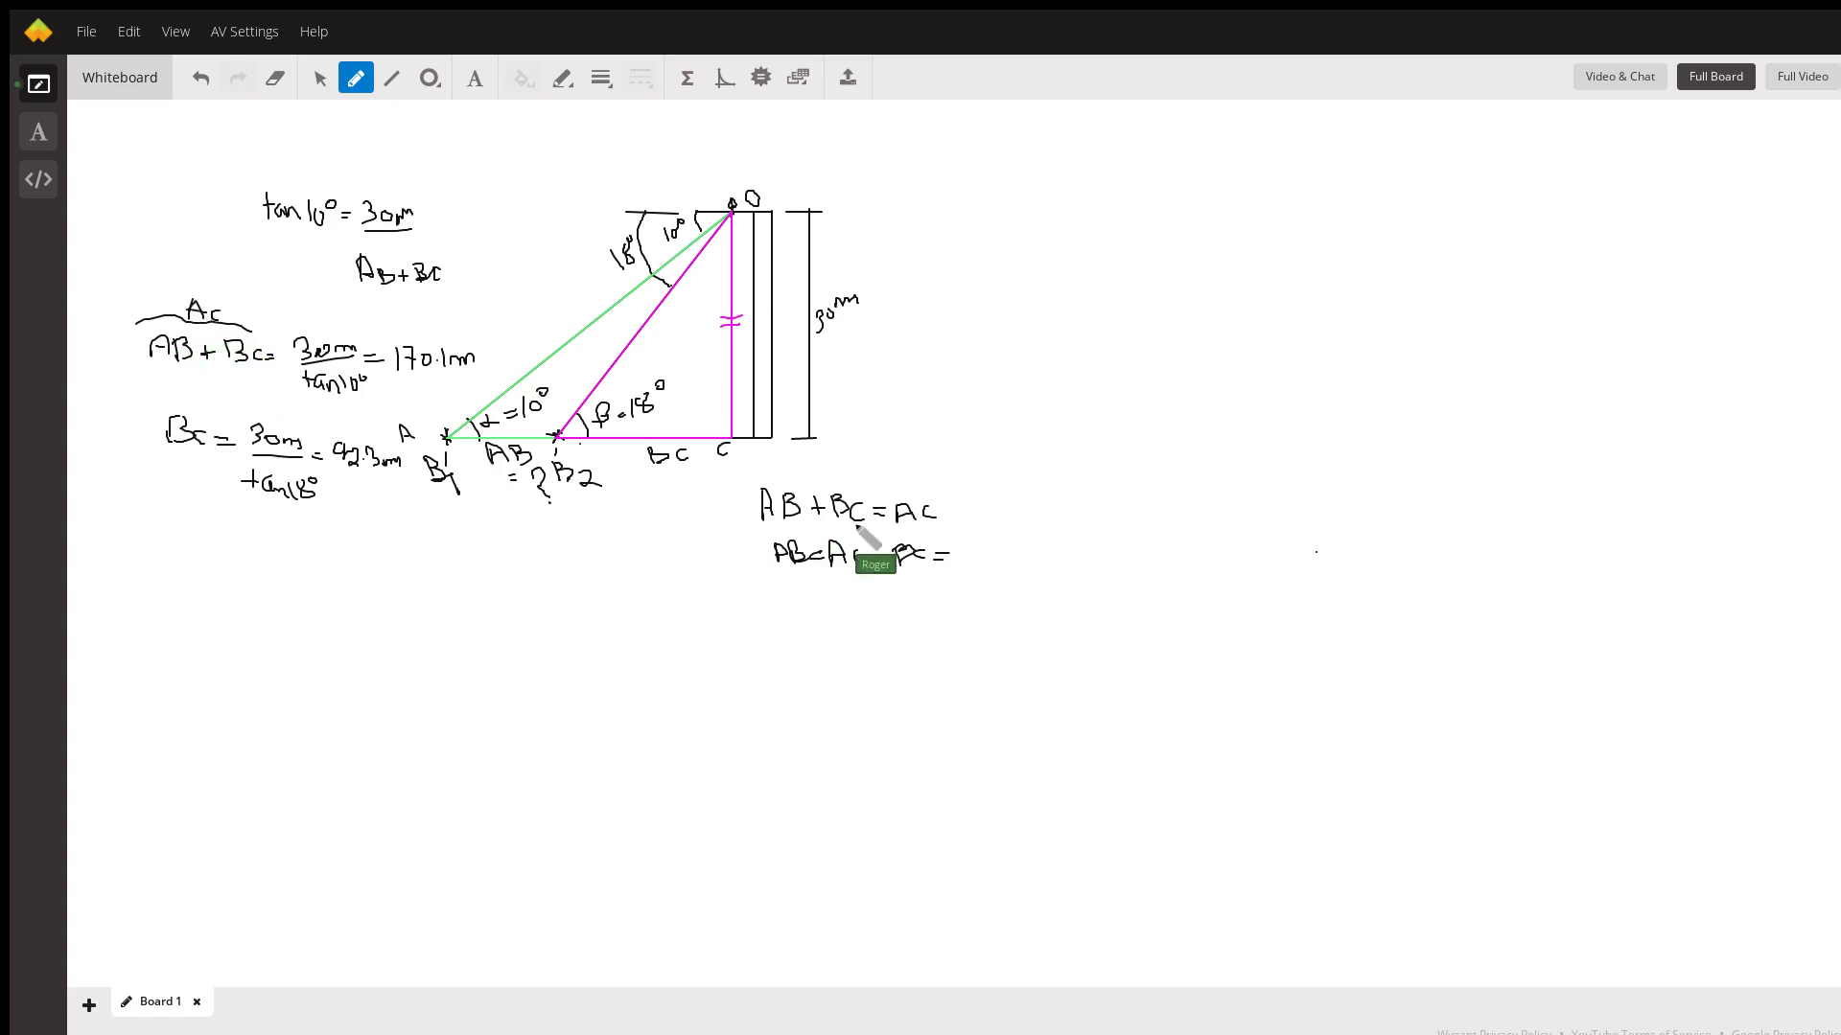
{"action": "left_click_drag", "start_coordinate": [961, 549], "coordinate": [1002, 557]}
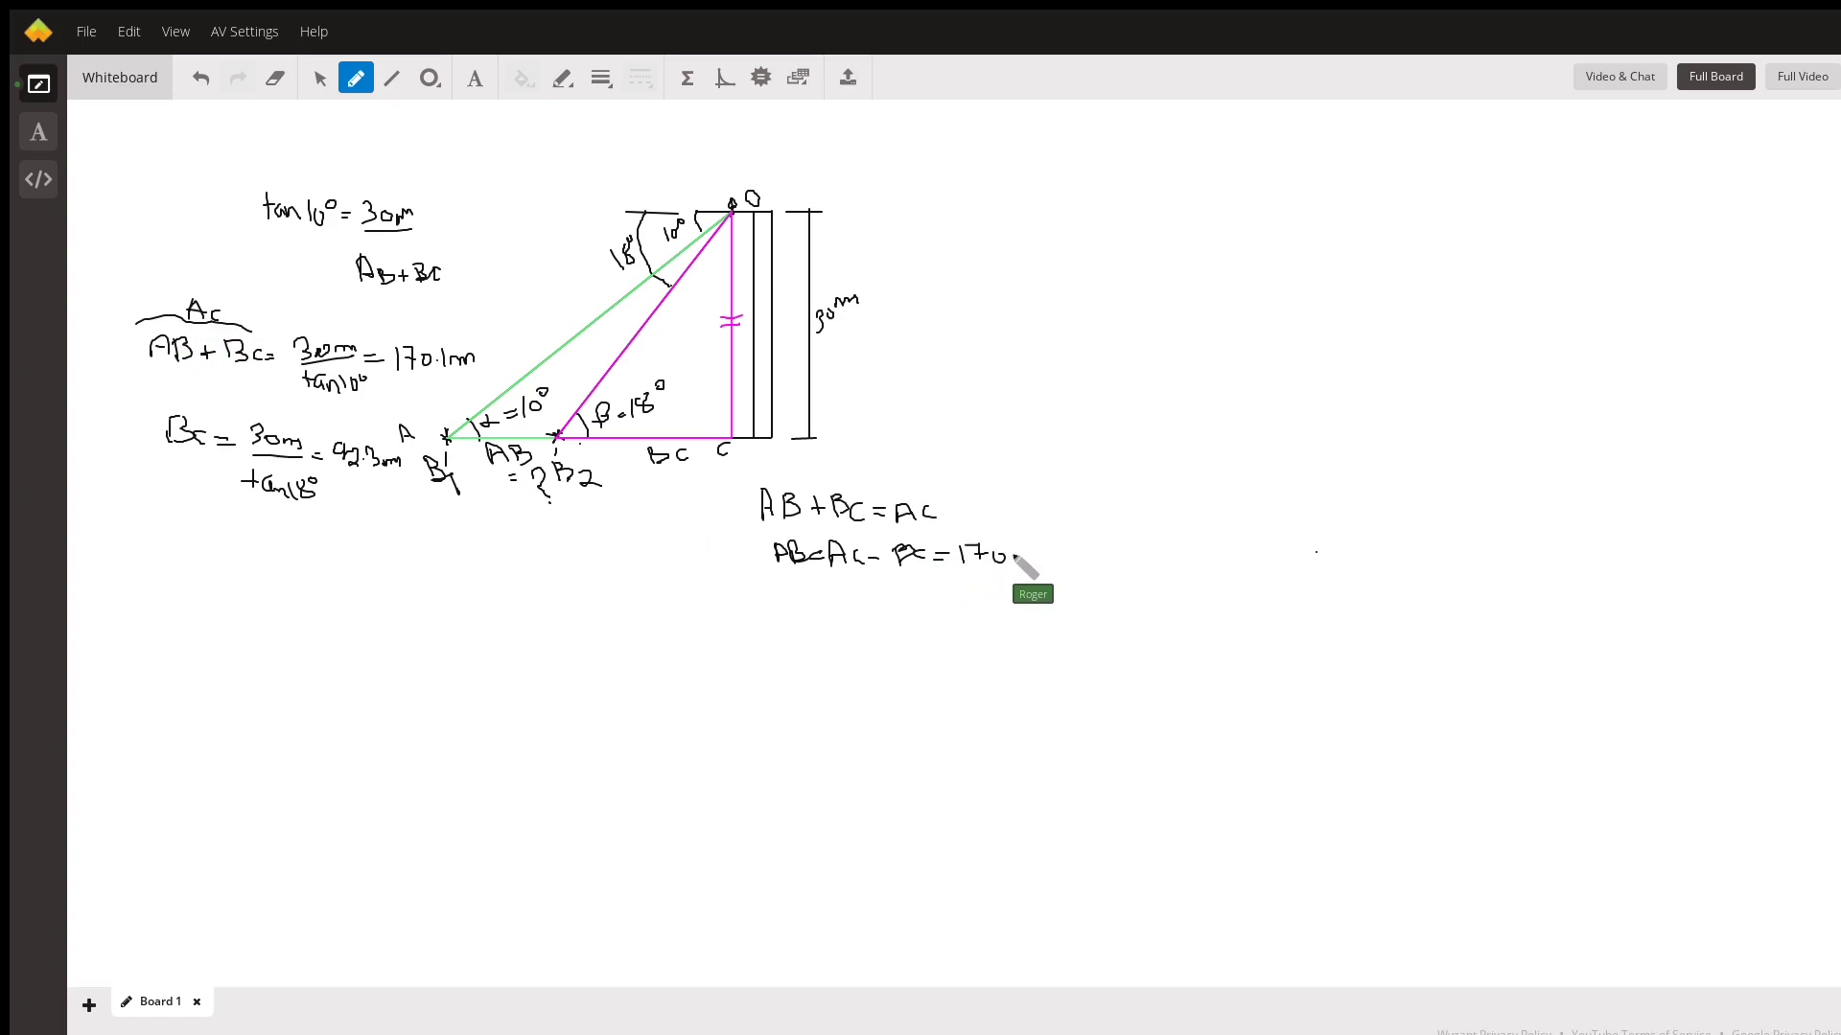
{"action": "mouse_move", "coordinate": [1025, 544]}
{"action": "left_mouse_down"}
{"action": "mouse_move", "coordinate": [1026, 561]}
{"action": "mouse_move", "coordinate": [1067, 557]}
{"action": "left_mouse_up"}
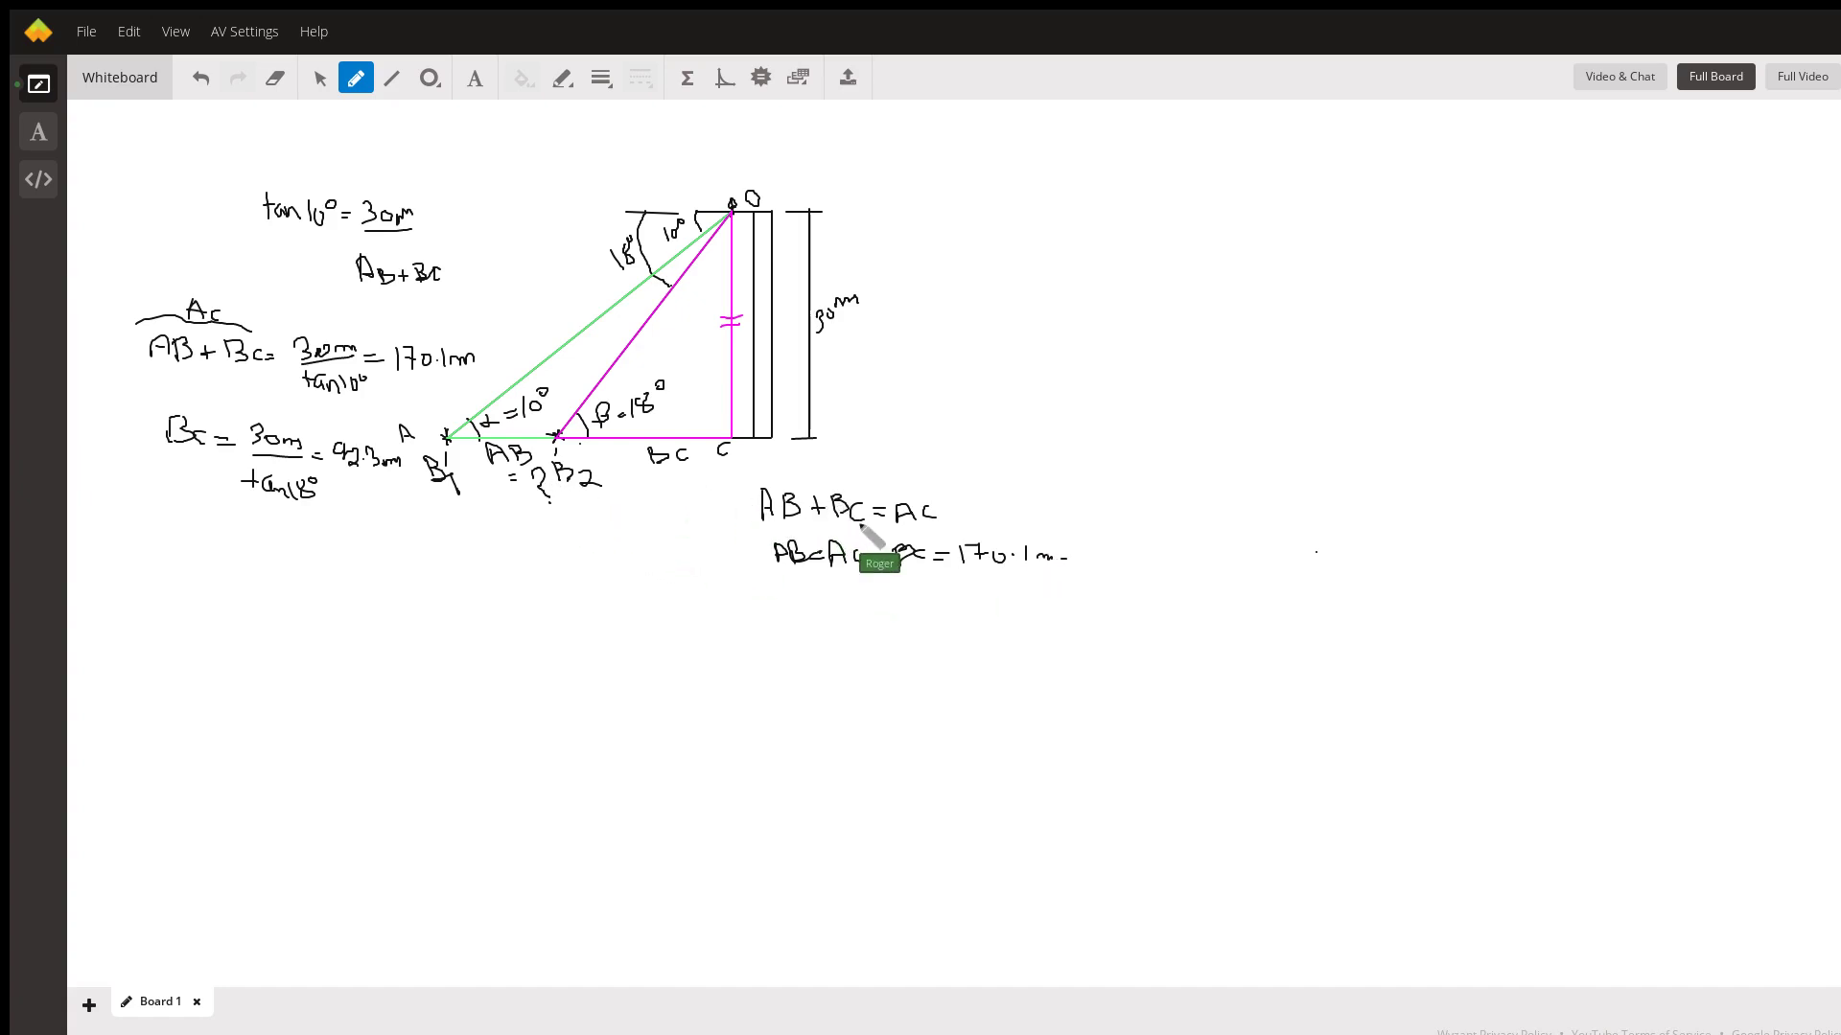
{"action": "left_click_drag", "start_coordinate": [866, 558], "coordinate": [877, 558]}
{"action": "left_click_drag", "start_coordinate": [1067, 557], "coordinate": [1190, 565]}
{"action": "left_click", "coordinate": [1118, 562]}
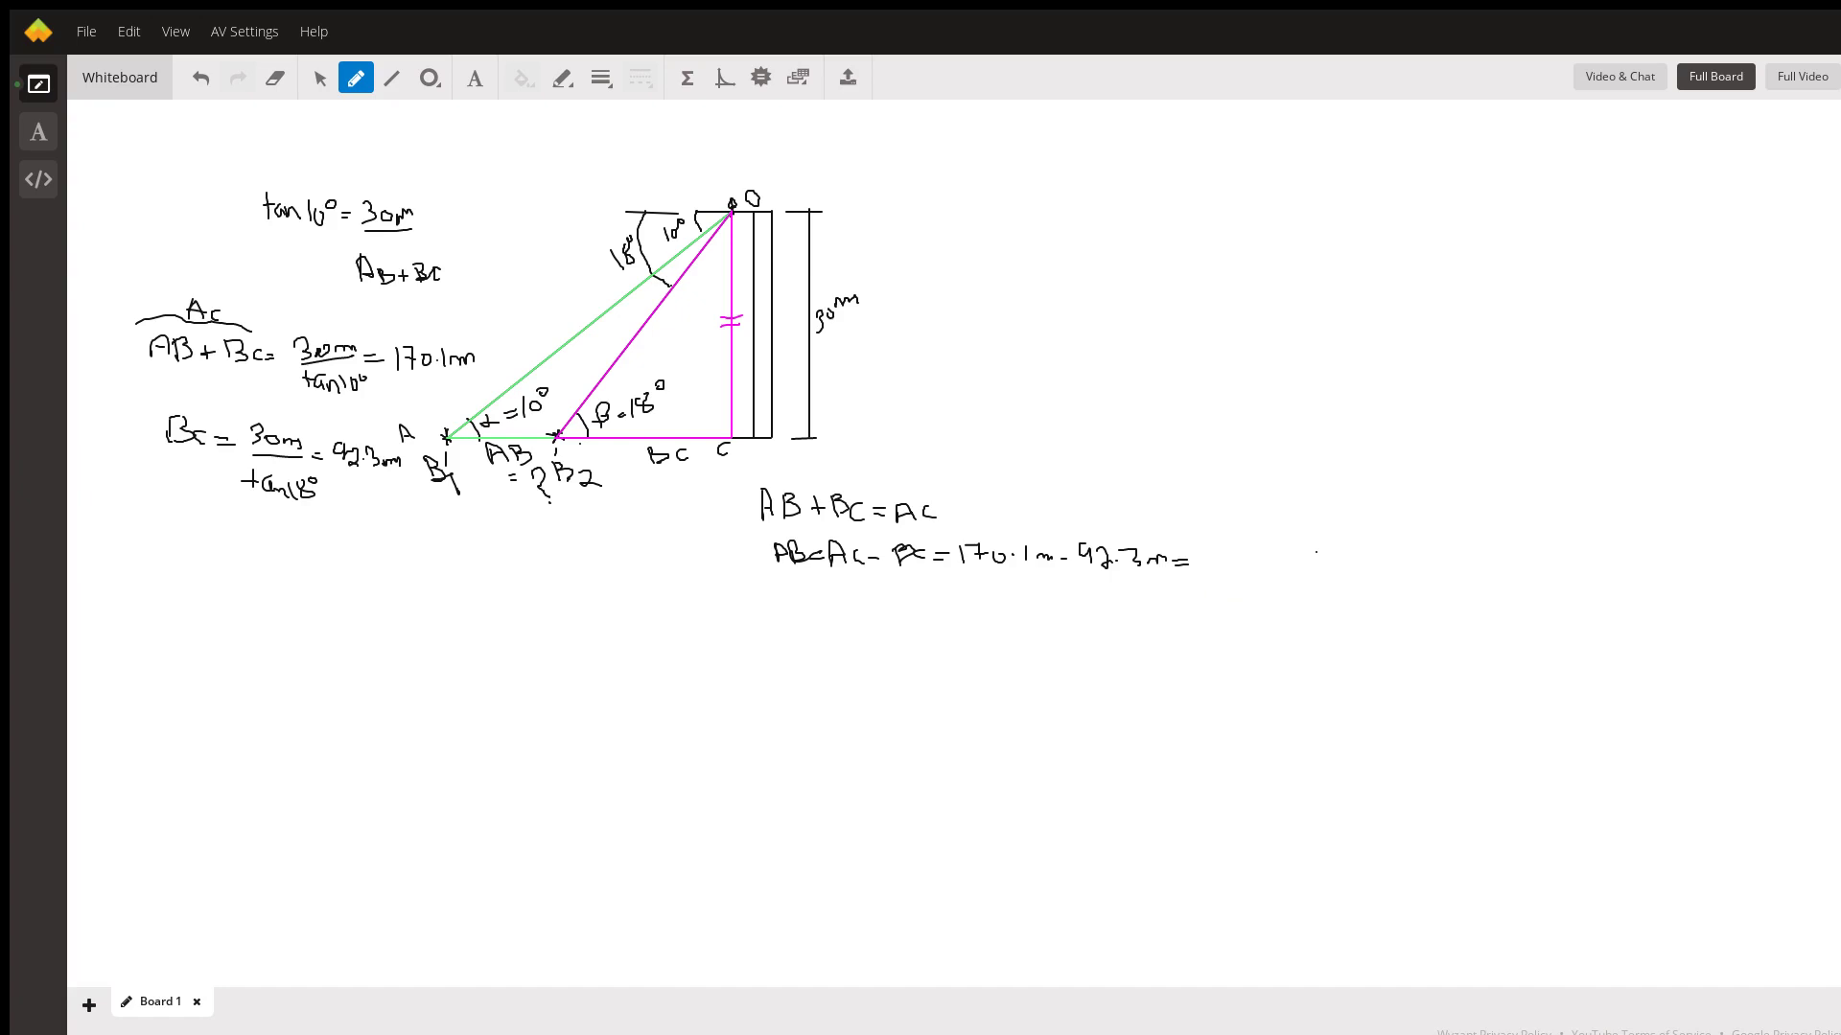
Write the result 77.9m after the final equals sign of the AB equation
{"action": "left_click_drag", "start_coordinate": [1198, 544], "coordinate": [1219, 568]}
{"action": "left_click", "coordinate": [1226, 559]}
{"action": "left_click_drag", "start_coordinate": [1244, 554], "coordinate": [1238, 574]}
{"action": "left_click_drag", "start_coordinate": [1247, 562], "coordinate": [1268, 566]}
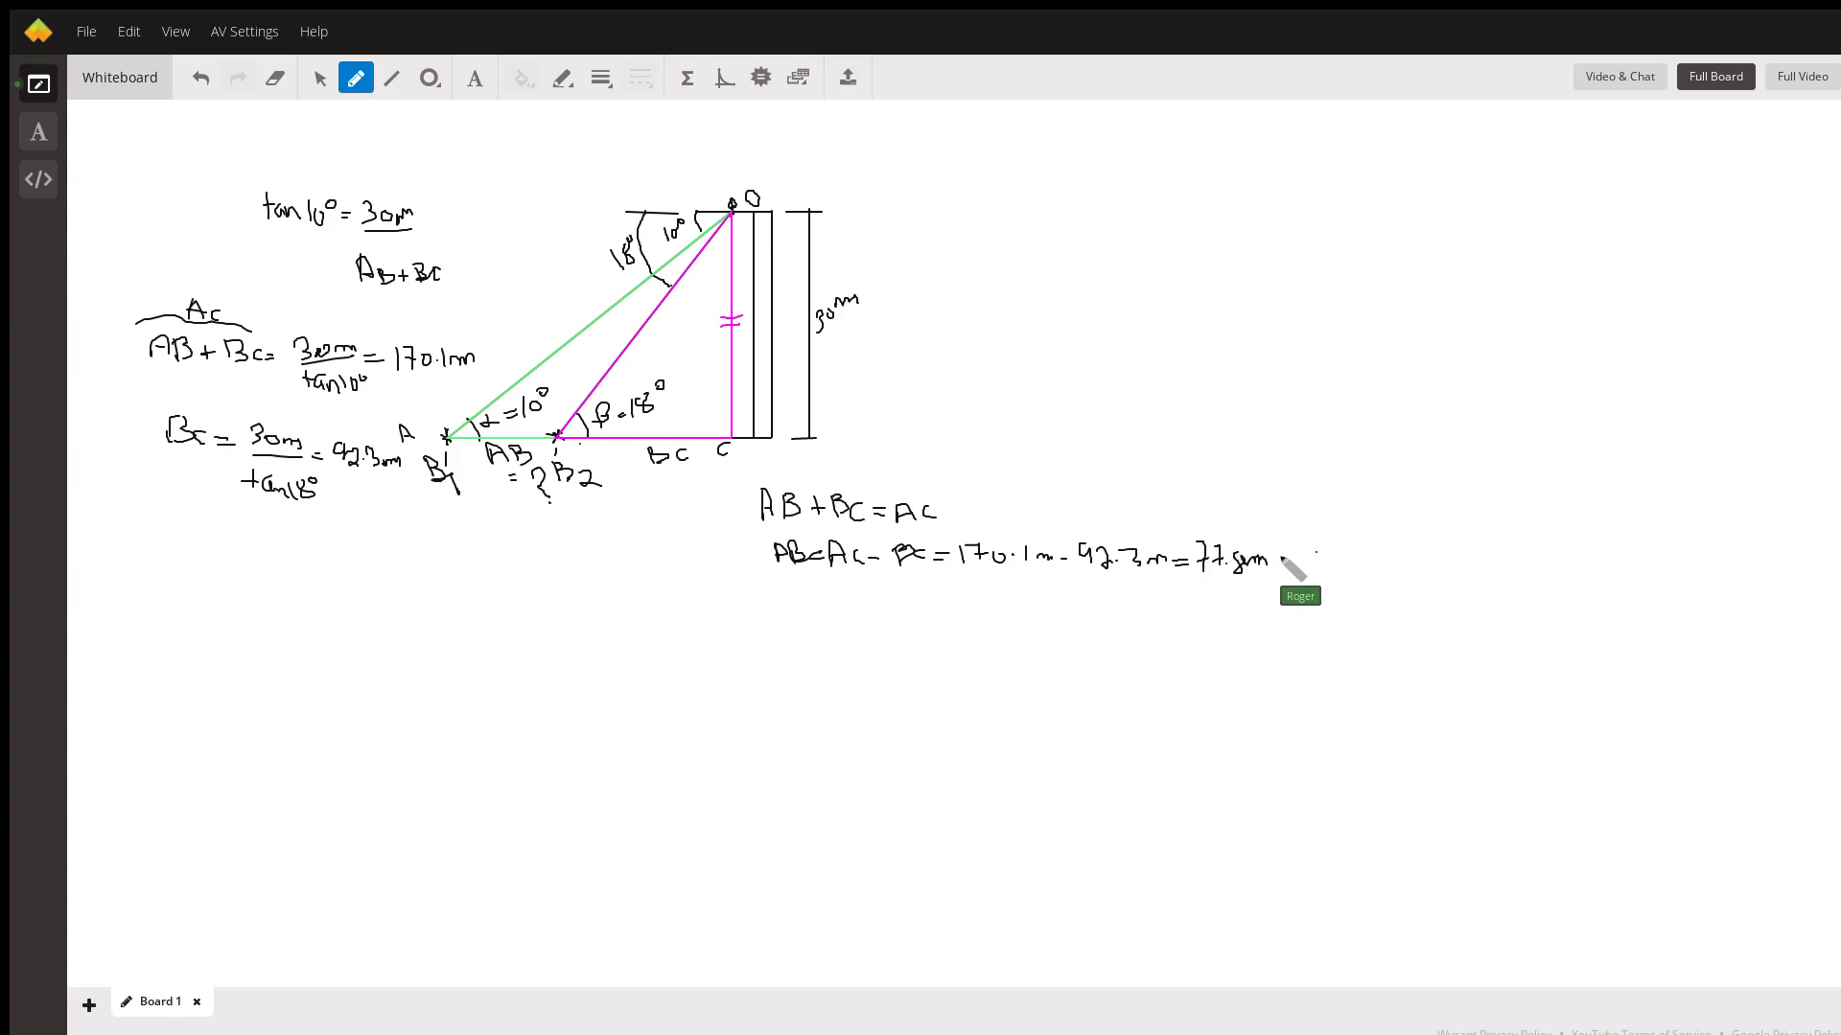